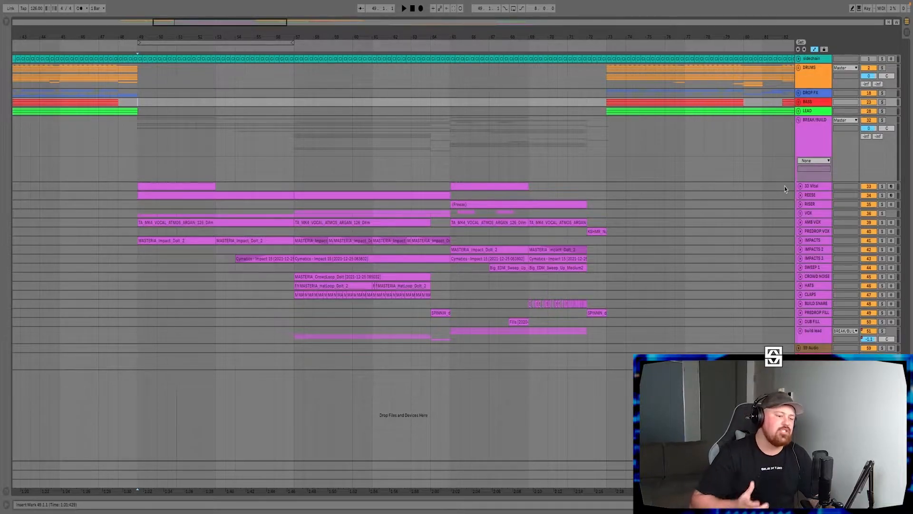
Expand the REESE track and play its Vital bass patch from bar 57.
{"action": "left_click", "coordinate": [800, 195]}
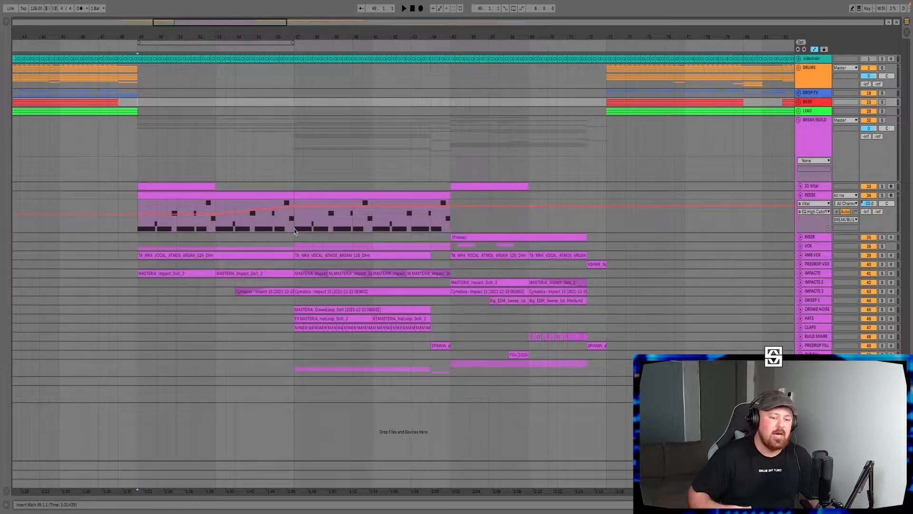
{"action": "left_click", "coordinate": [294, 228]}
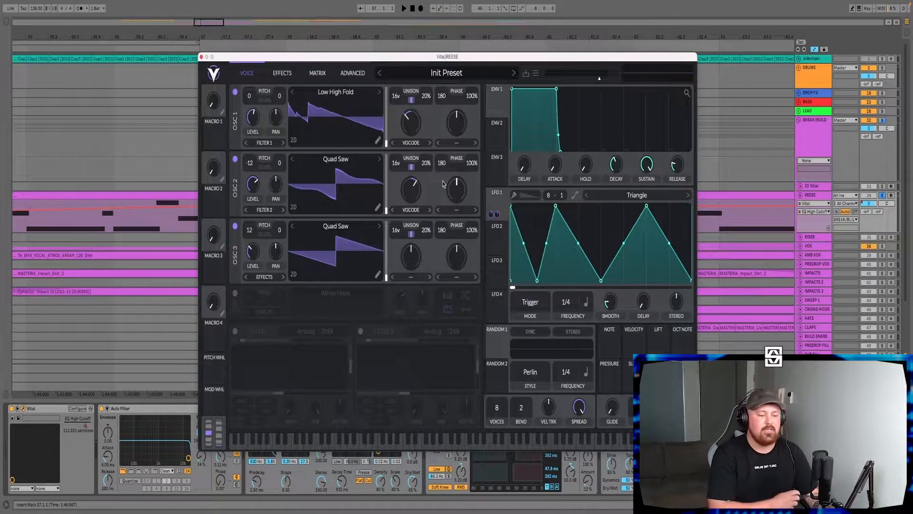
{"action": "key", "text": "space"}
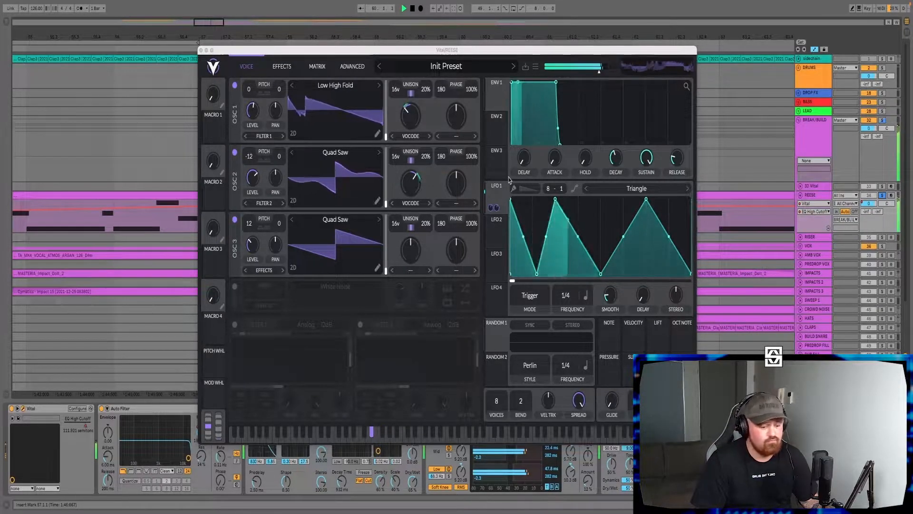
{"action": "key", "text": "space"}
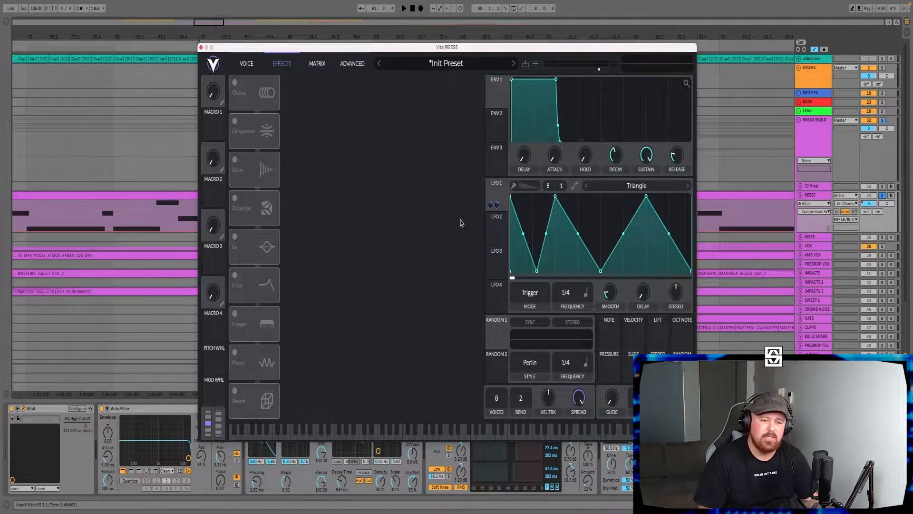
Compare the reese bass without effects and with Vital's Compressor, Distortion, EQ and Filter enabled.
{"action": "key", "text": "space"}
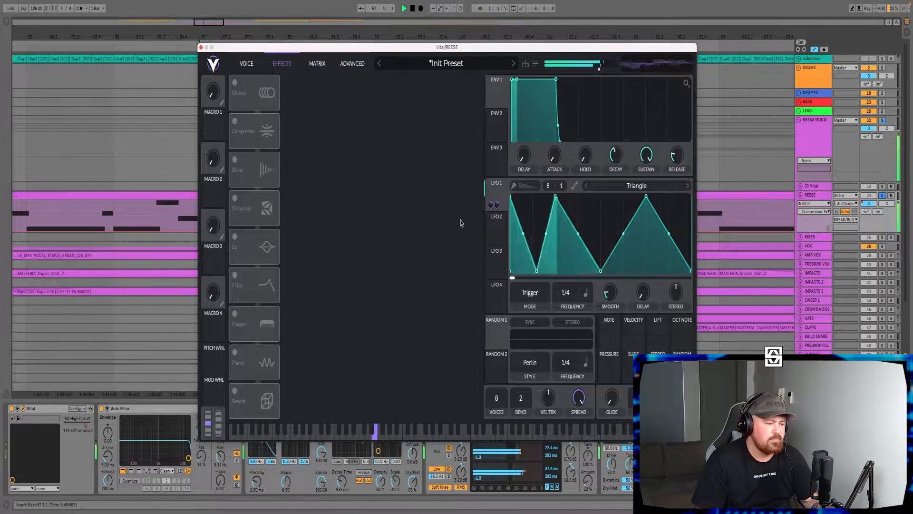
{"action": "key", "text": "space"}
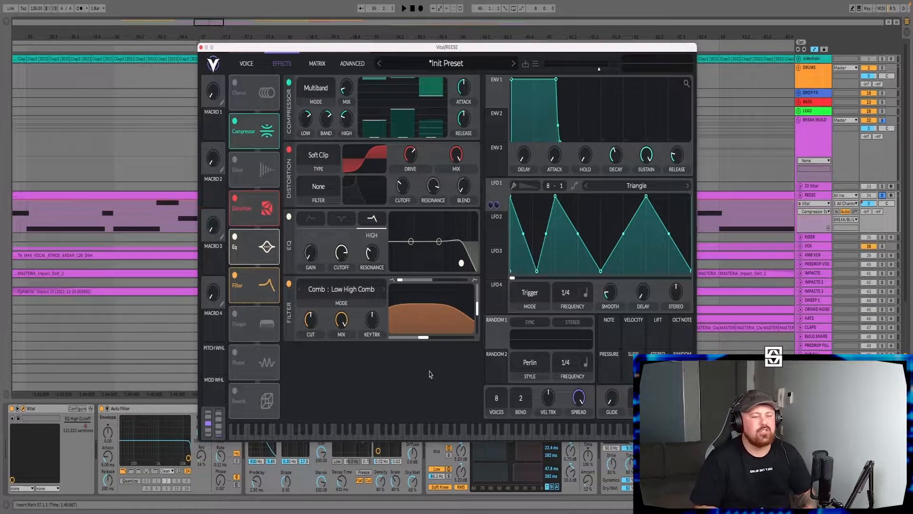
{"action": "key", "text": "space"}
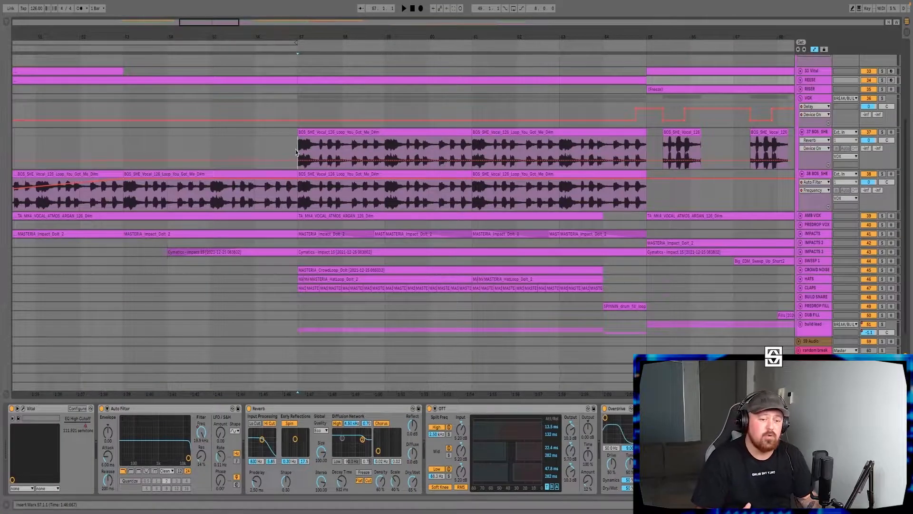
Audition the two BOS_SHE vocal loop layers, opening the lower layer's clip at bar 57 to inspect its sample settings.
{"action": "left_click", "coordinate": [296, 152]}
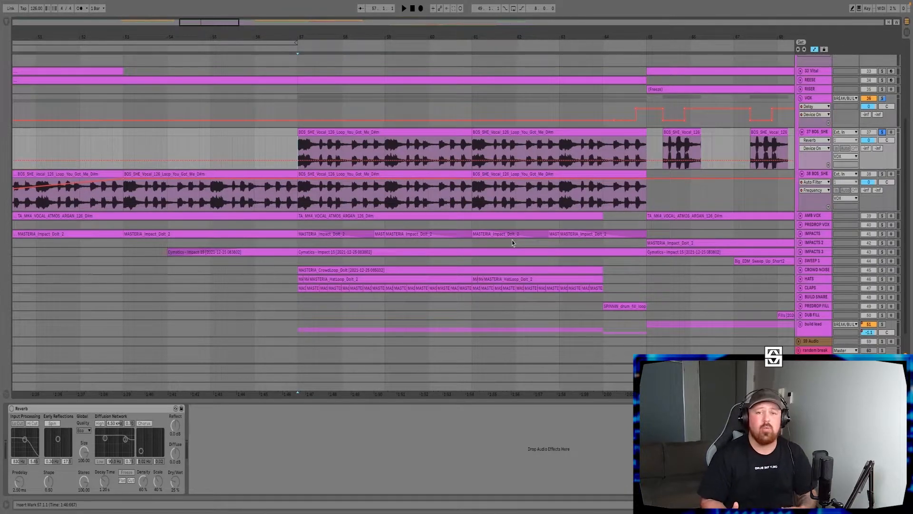
{"action": "key", "text": "space"}
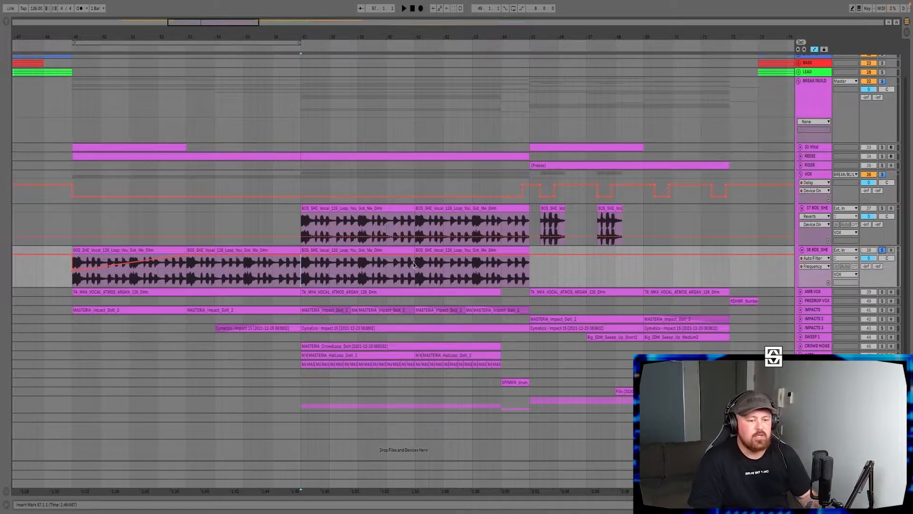
{"action": "double_click", "coordinate": [373, 259]}
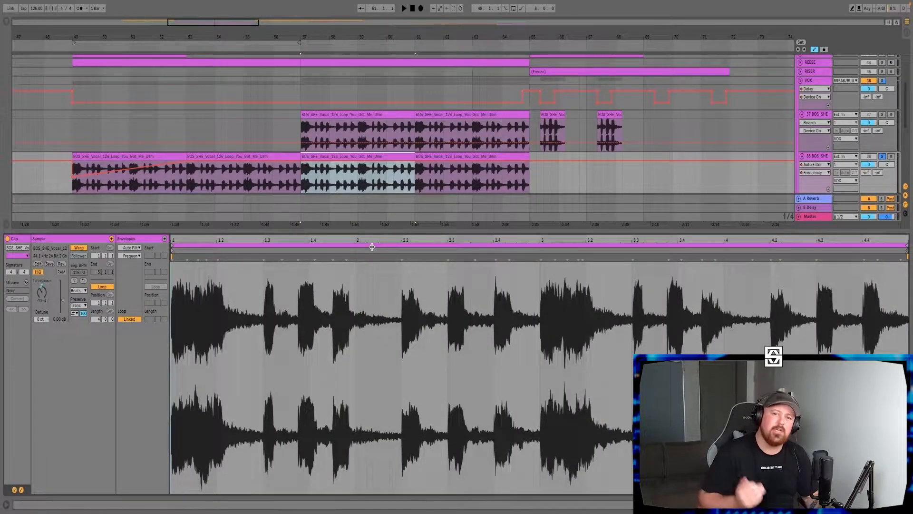
{"action": "key", "text": "space"}
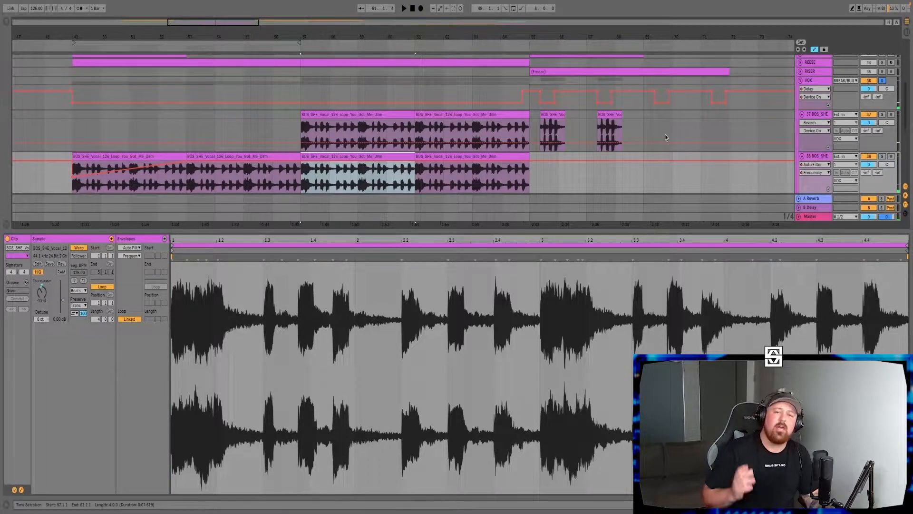
{"action": "key", "text": "space"}
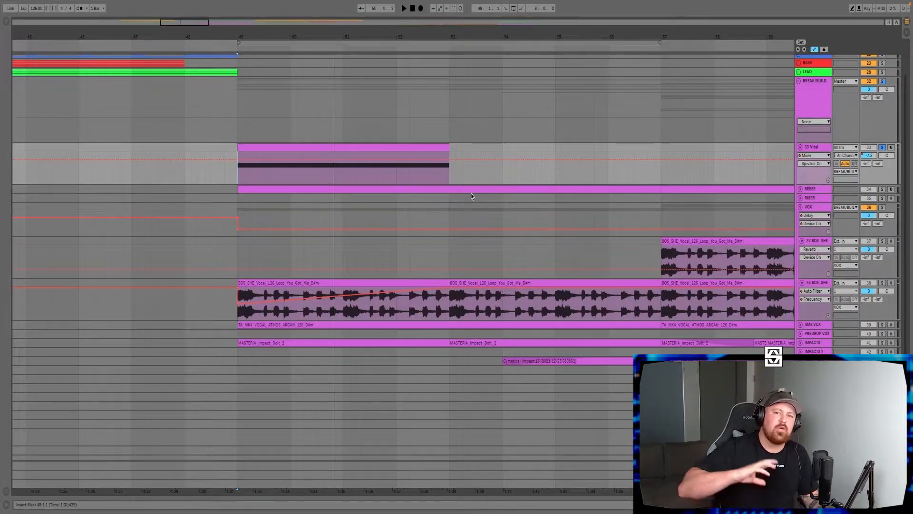
Play the soloed 33 Vital track from bar 49 and open its device view.
{"action": "key", "text": "space"}
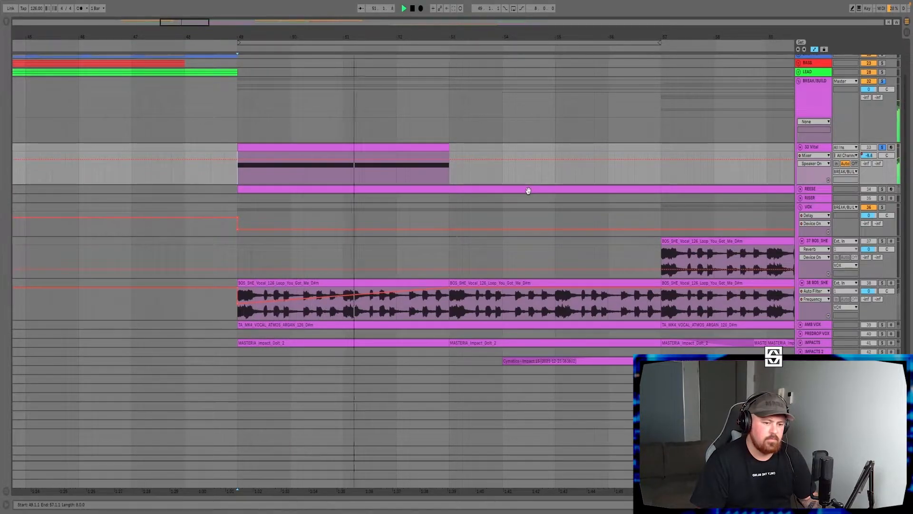
{"action": "key", "text": "space"}
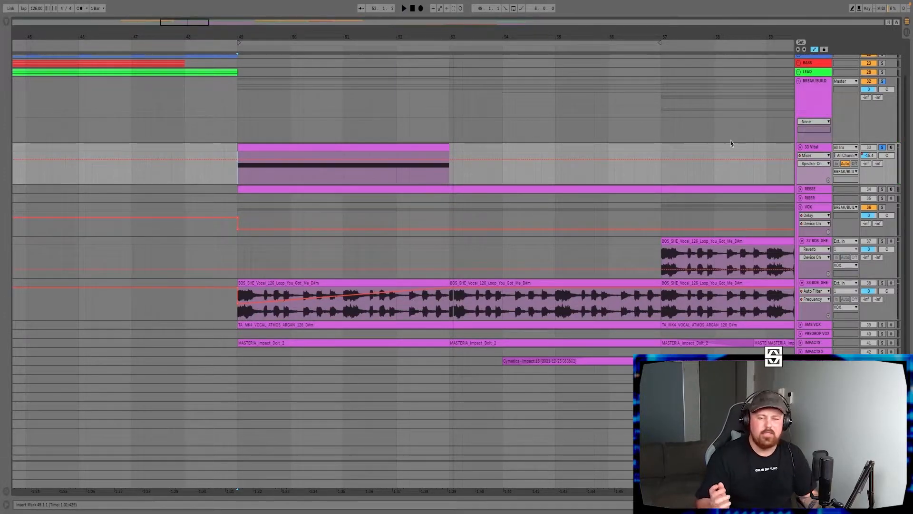
{"action": "double_click", "coordinate": [825, 147]}
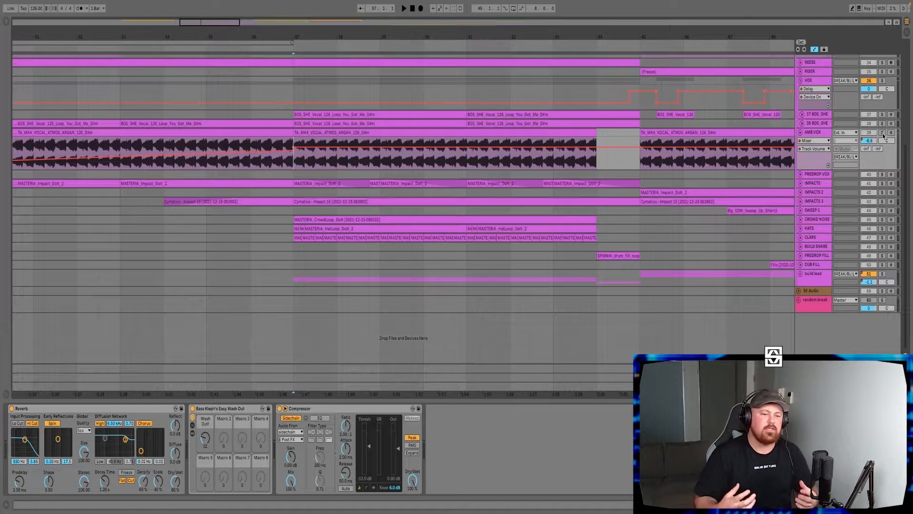
Solo and play the AMB VOX track from bar 57, and audition the build lead's two Serum layers.
{"action": "left_click", "coordinate": [883, 134]}
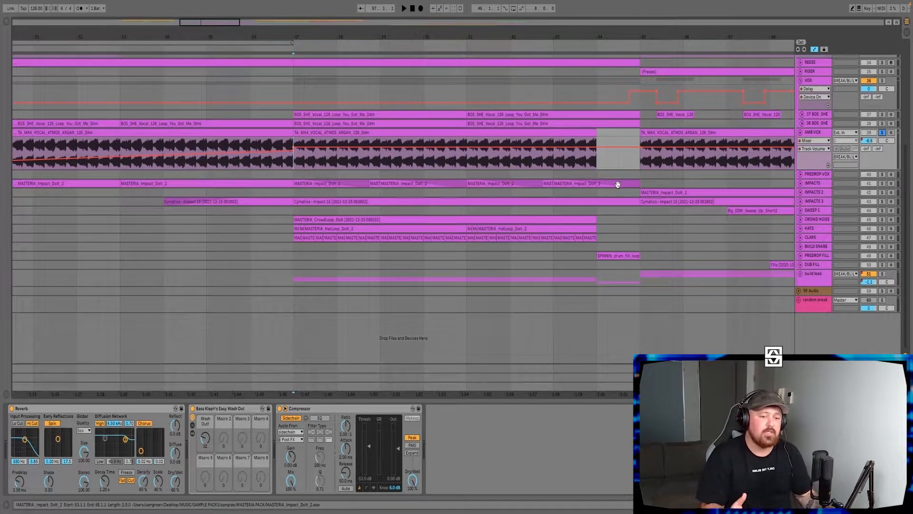
{"action": "key", "text": "space"}
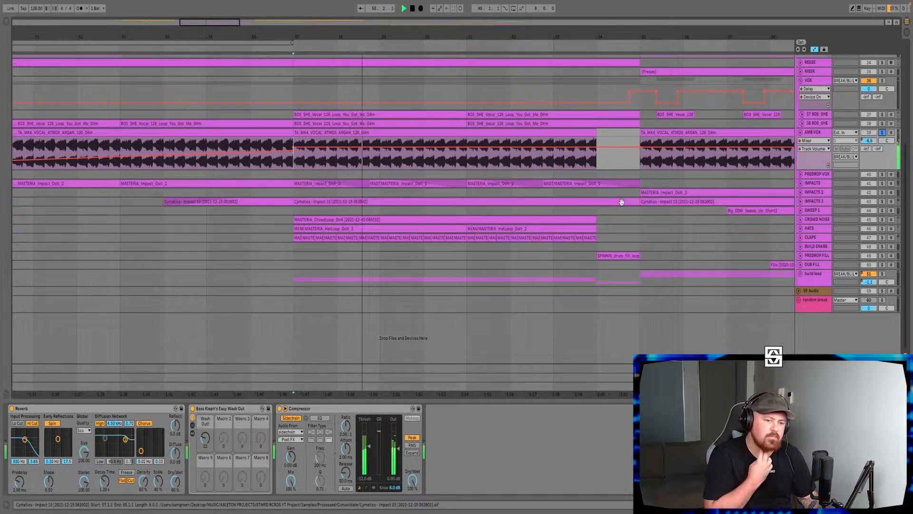
{"action": "key", "text": "space"}
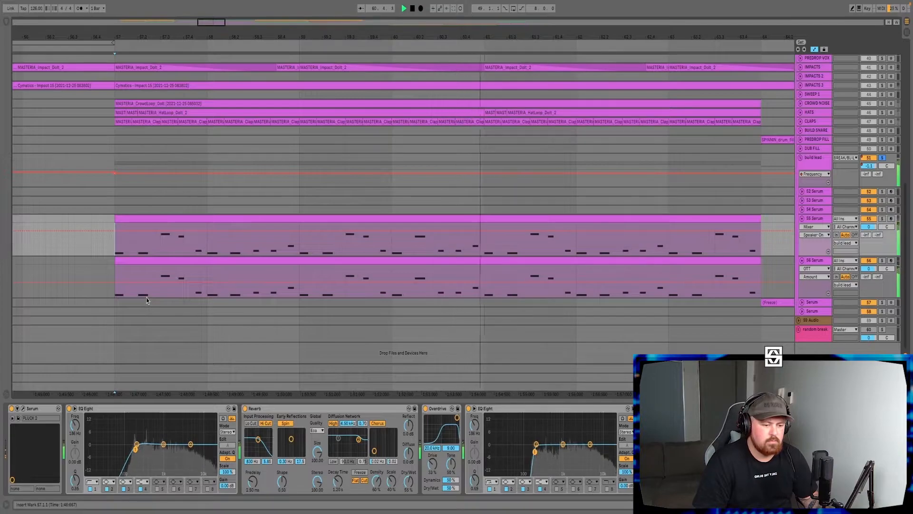
{"action": "key", "text": "space"}
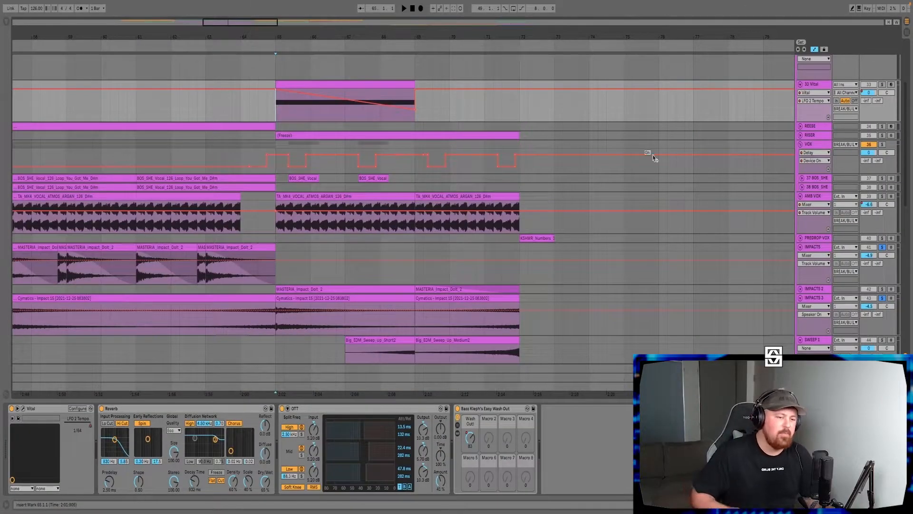
Audition the 33 Vital clip and the frozen RISER clip, both starting at bar 65.
{"action": "scroll", "coordinate": [523, 143], "scroll_direction": "up", "scroll_amount": 2}
{"action": "left_click", "coordinate": [390, 133]}
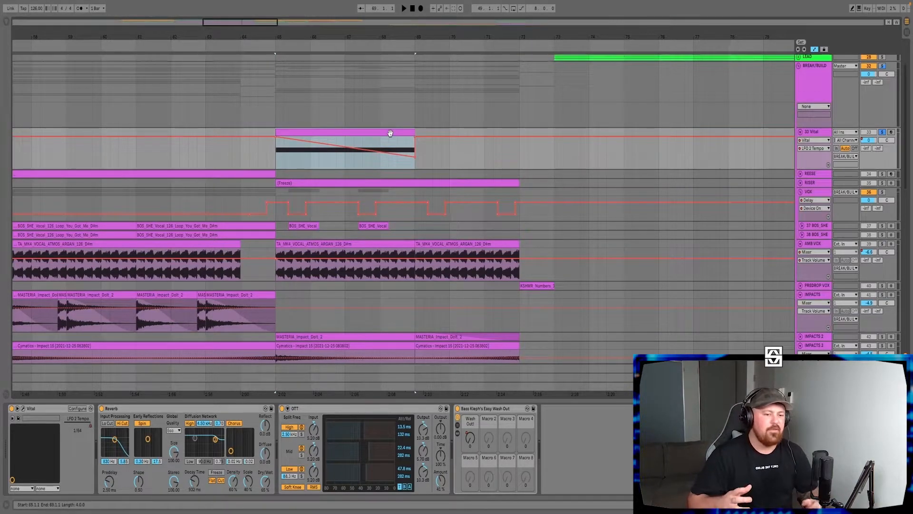
{"action": "key", "text": "space"}
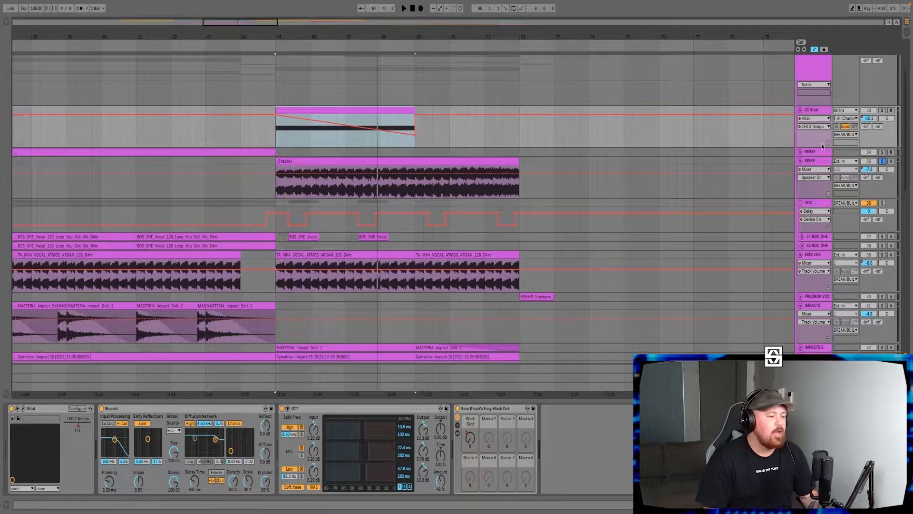
{"action": "left_click", "coordinate": [349, 161]}
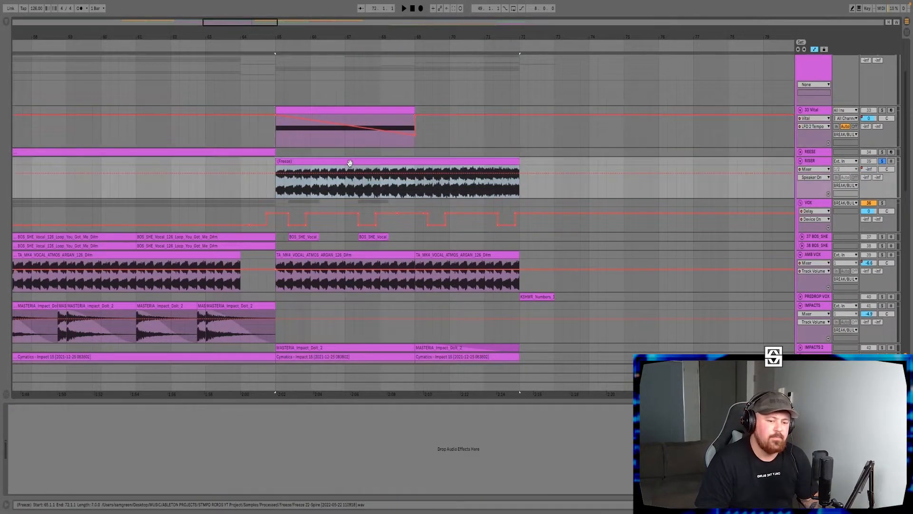
{"action": "key", "text": "space"}
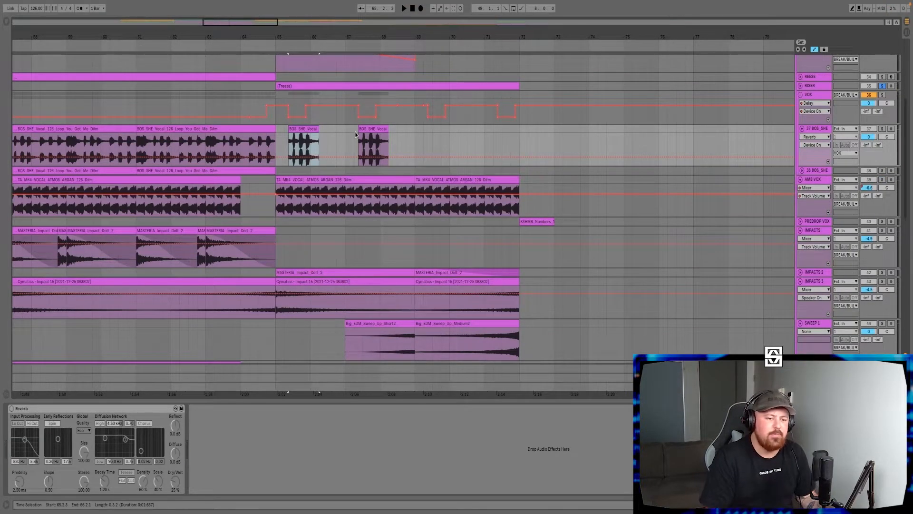
Audition the short vocal chops after bar 65 and the soloed AMB VOX loop beneath them.
{"action": "key", "text": "space"}
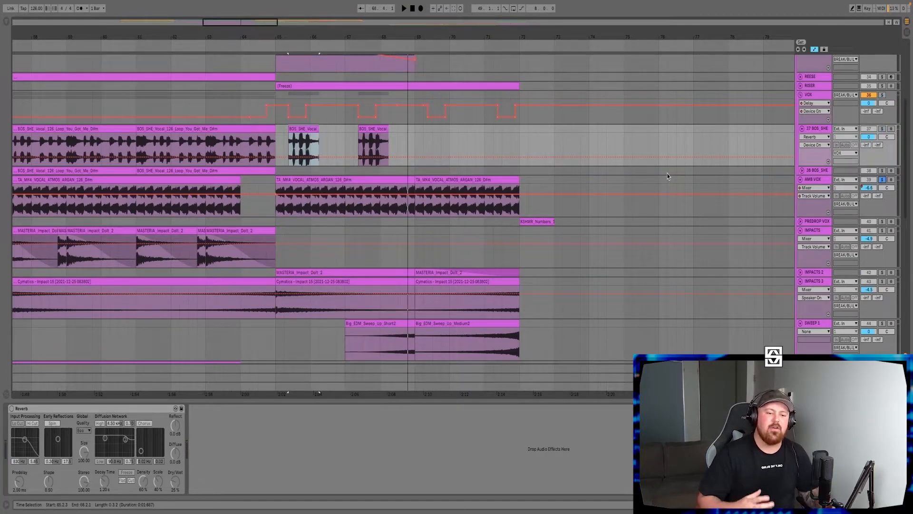
{"action": "key", "text": "space"}
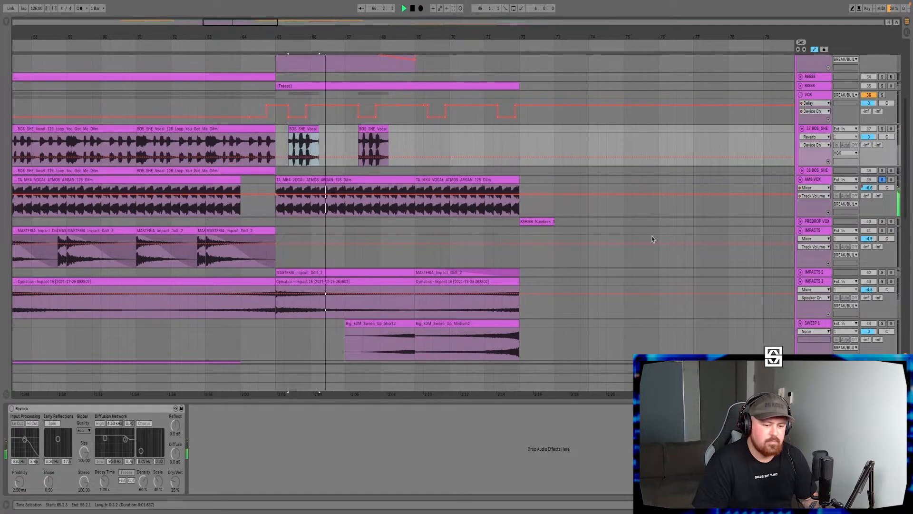
{"action": "key", "text": "space"}
Play the soloed impacts and SWEEP 1 from bar 65, and audition the build lead's three stacked Serum layers there.
{"action": "scroll", "coordinate": [662, 219], "scroll_direction": "down", "scroll_amount": 5}
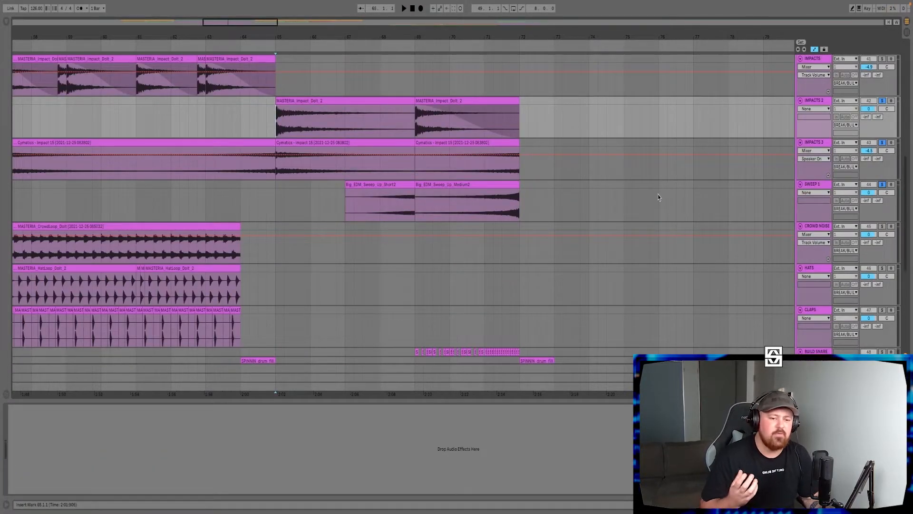
{"action": "key", "text": "space"}
{"action": "scroll", "coordinate": [664, 205], "scroll_direction": "up", "scroll_amount": 1}
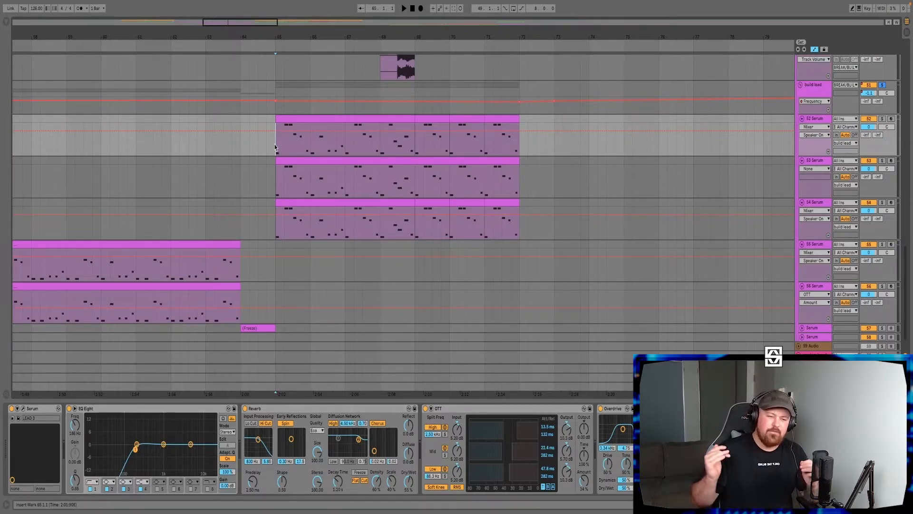
{"action": "key", "text": "space"}
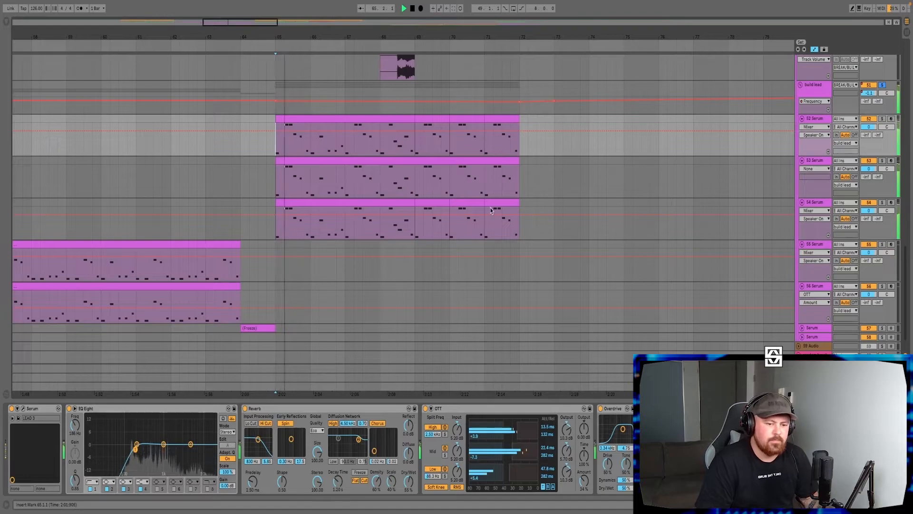